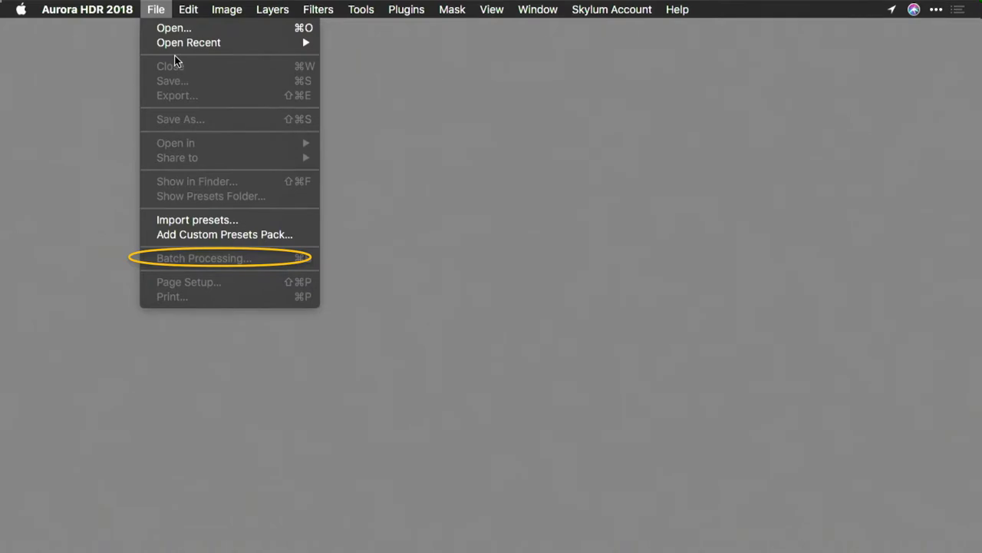
Quit Aurora HDR 2018 from its application menu
{"action": "mouse_move", "coordinate": [100, 11]}
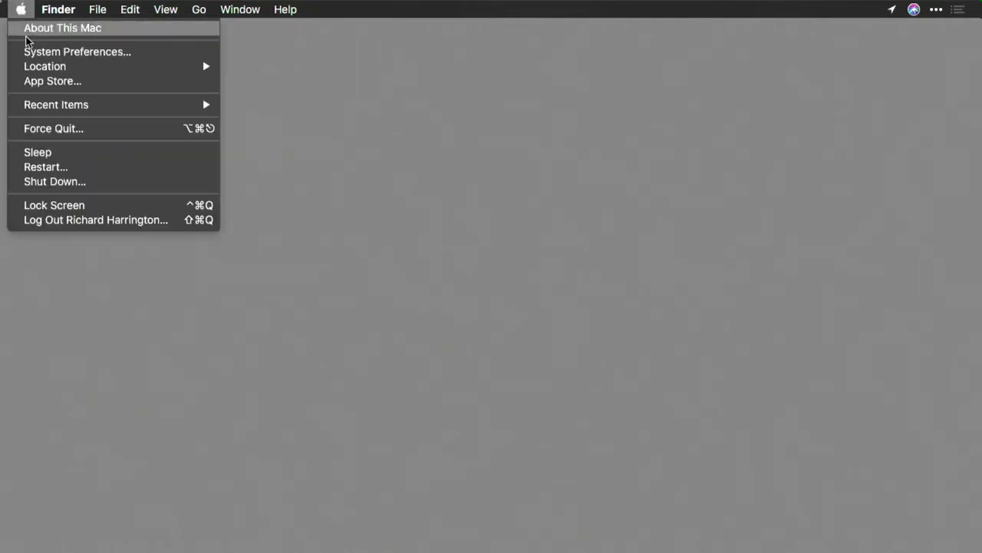
Relaunch Aurora HDR 2018 from the Apple menu's Recent Items
{"action": "mouse_move", "coordinate": [39, 106]}
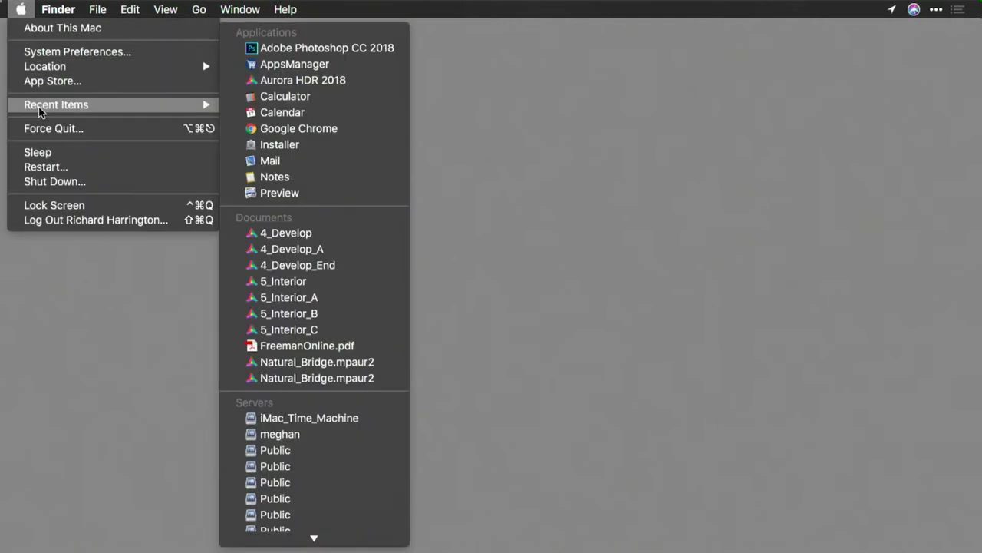
{"action": "left_click", "coordinate": [338, 81]}
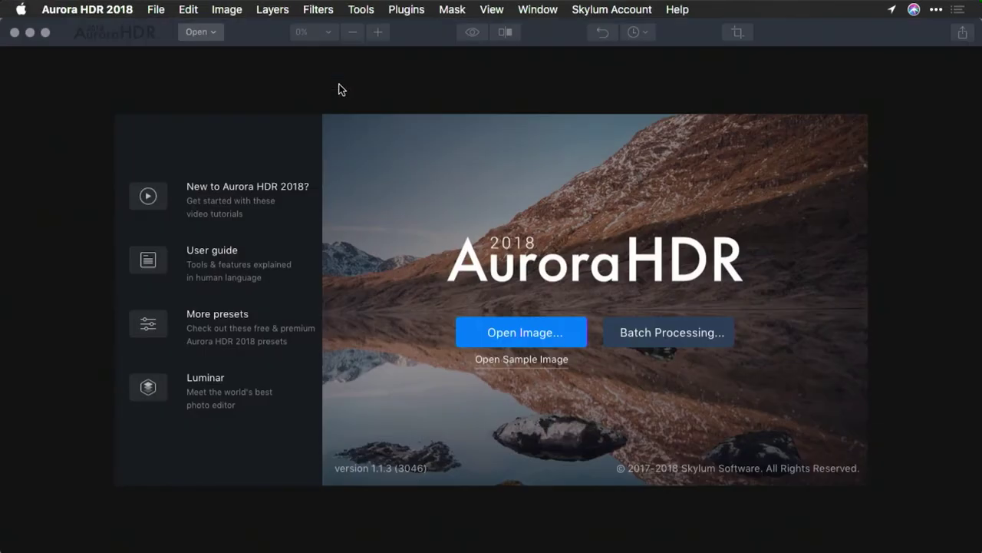
Start a batch and load the Bracketed Series folder as three Lincoln Memorial bracket sets
{"action": "left_click", "coordinate": [707, 335]}
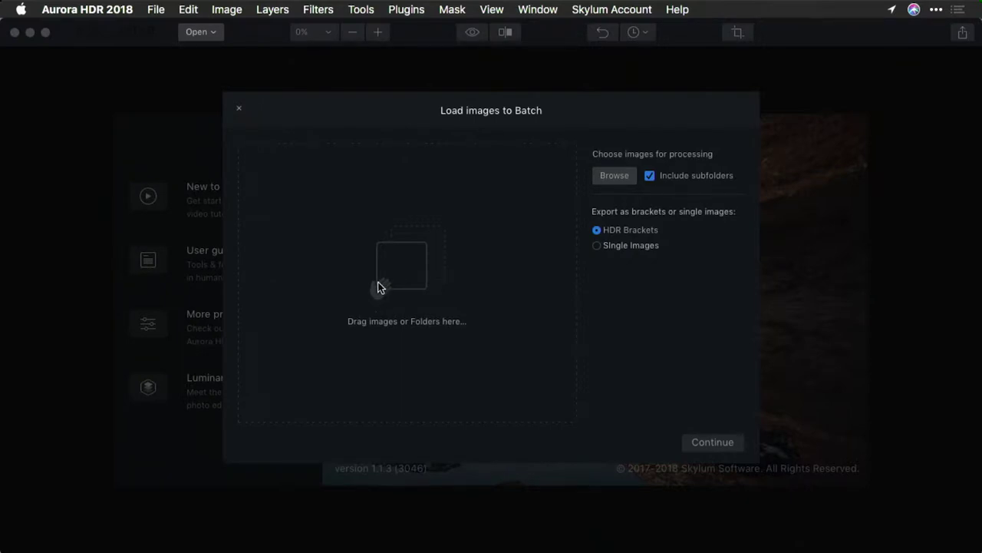
{"action": "left_click", "coordinate": [615, 175]}
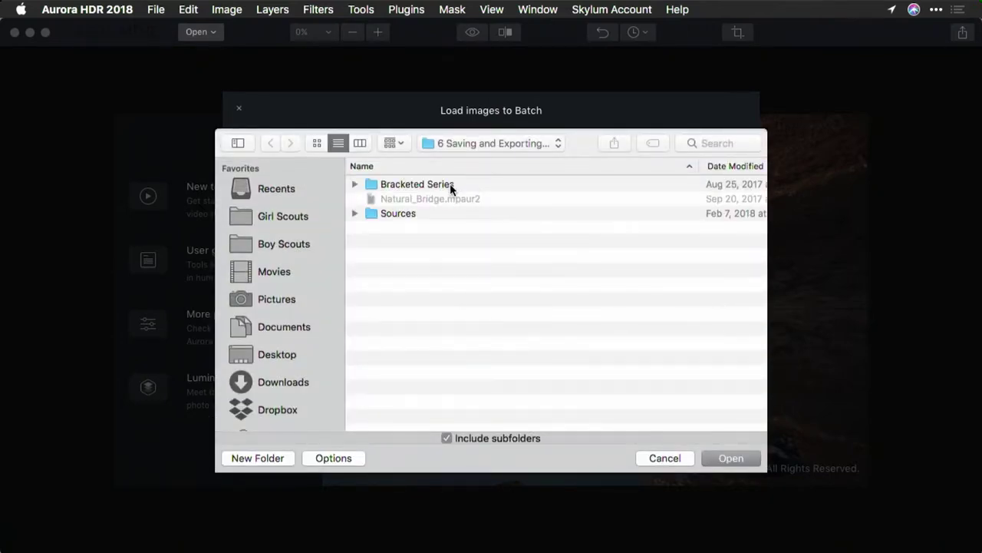
{"action": "left_click", "coordinate": [451, 190]}
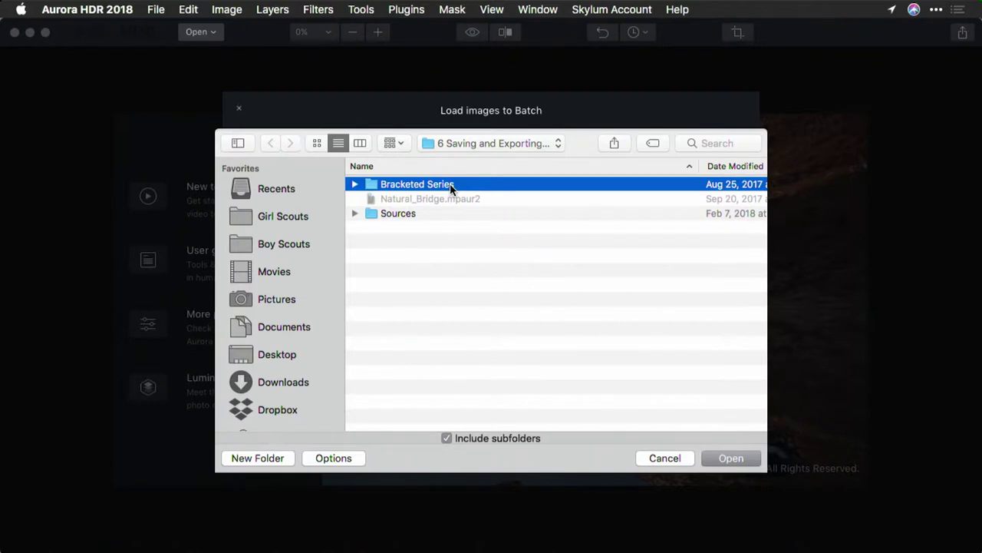
{"action": "double_click", "coordinate": [452, 190]}
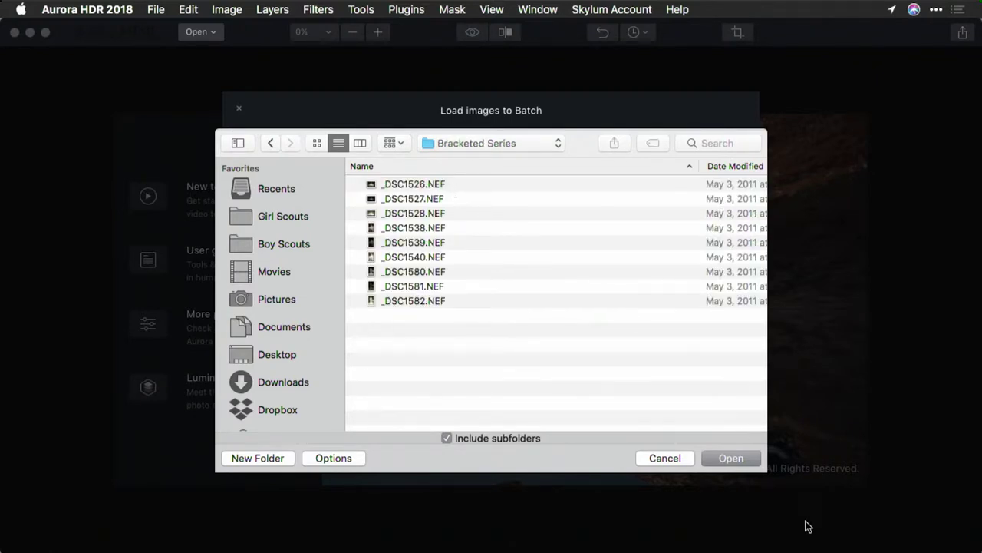
{"action": "left_click", "coordinate": [730, 458]}
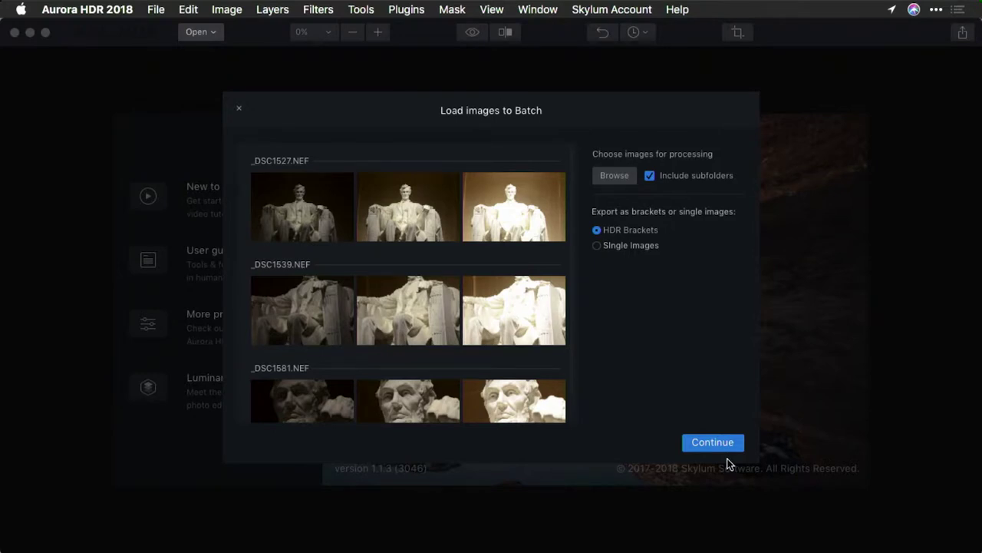
{"action": "scroll", "coordinate": [442, 288], "scroll_direction": "down", "scroll_amount": 2}
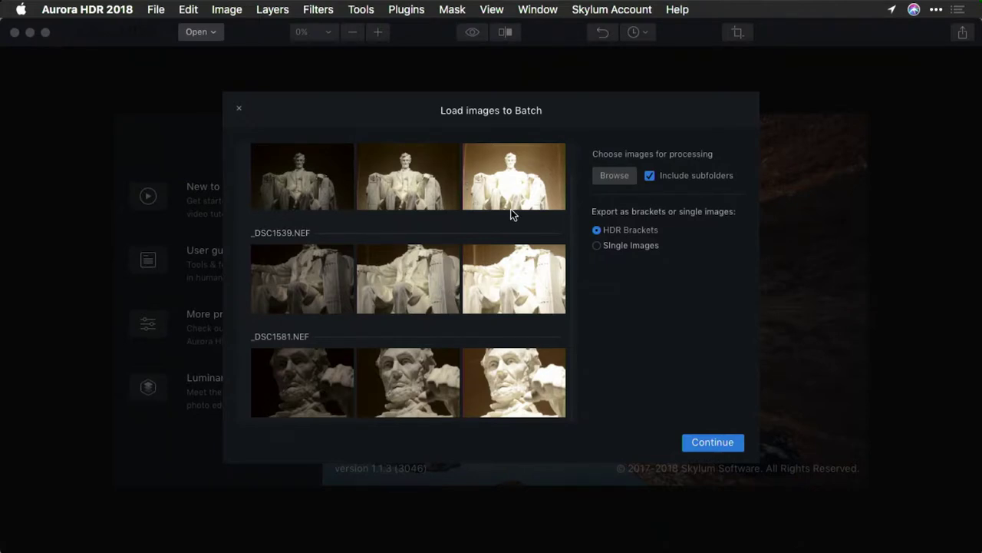
{"action": "left_click", "coordinate": [614, 176]}
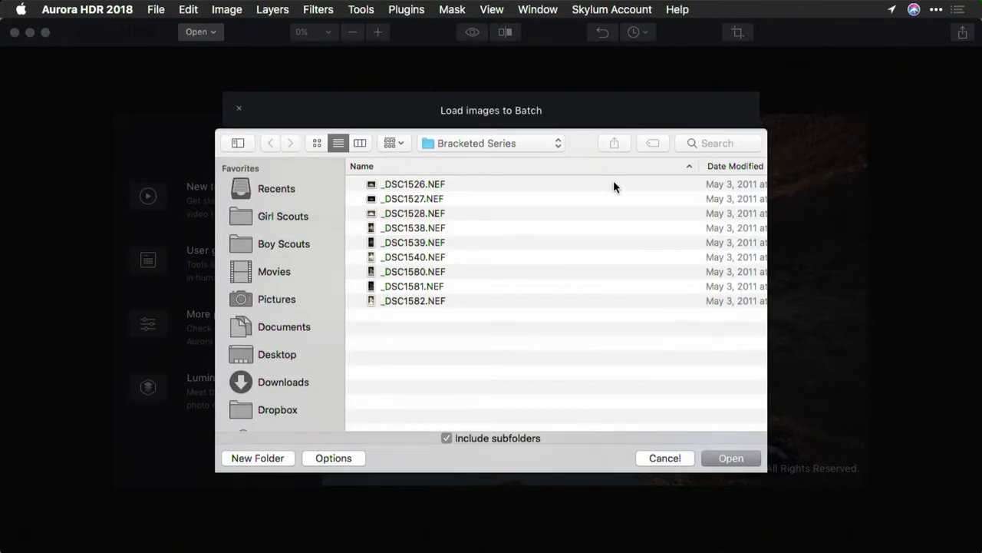
Try the Aurora HDR Intro folder on the Desktop, then close the Load images to Batch dialog
{"action": "key", "text": "super+Up"}
{"action": "key", "text": "super+Up"}
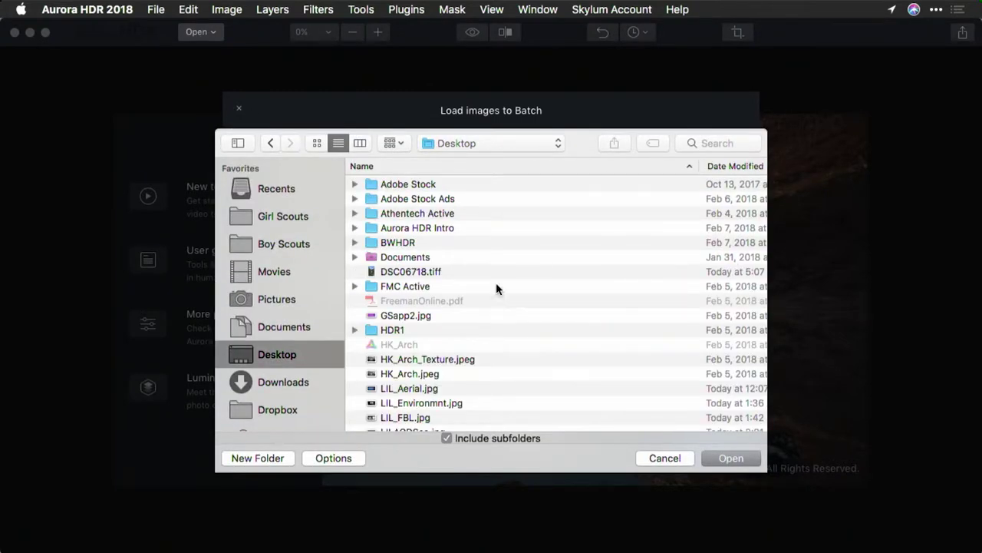
{"action": "left_click", "coordinate": [445, 227]}
{"action": "left_click", "coordinate": [738, 460]}
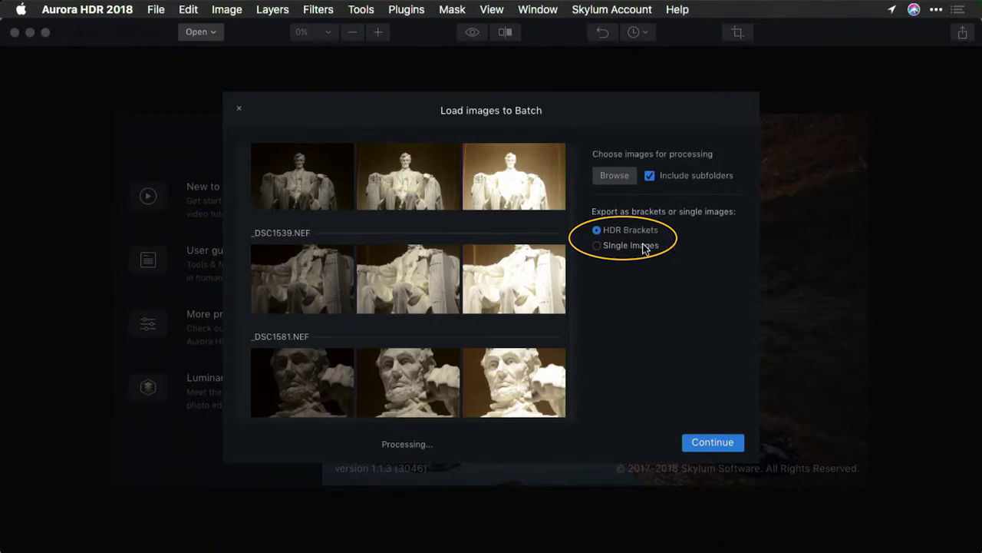
{"action": "left_click", "coordinate": [238, 109]}
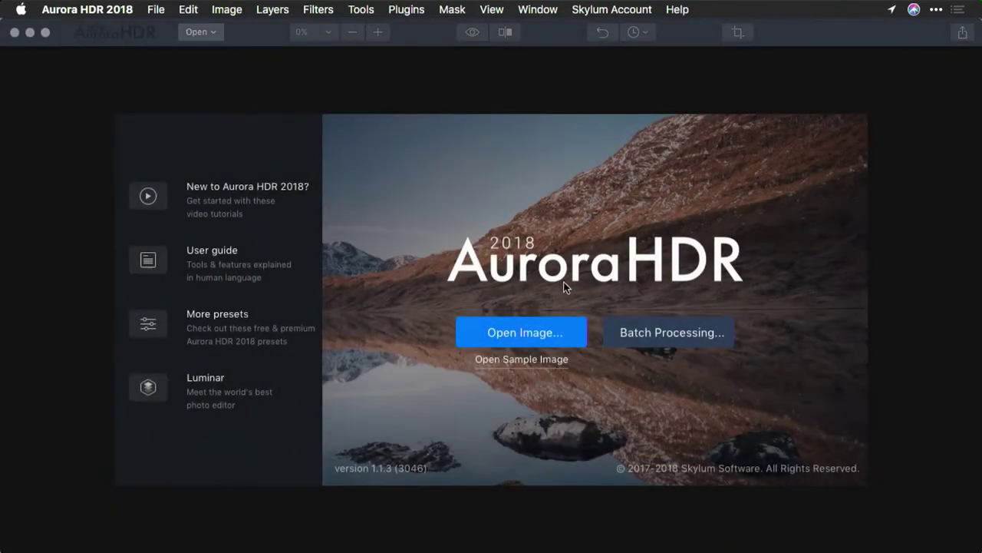
Start a new batch from Bracketed Series via Recent Places and continue to Batch Settings
{"action": "left_click", "coordinate": [670, 337]}
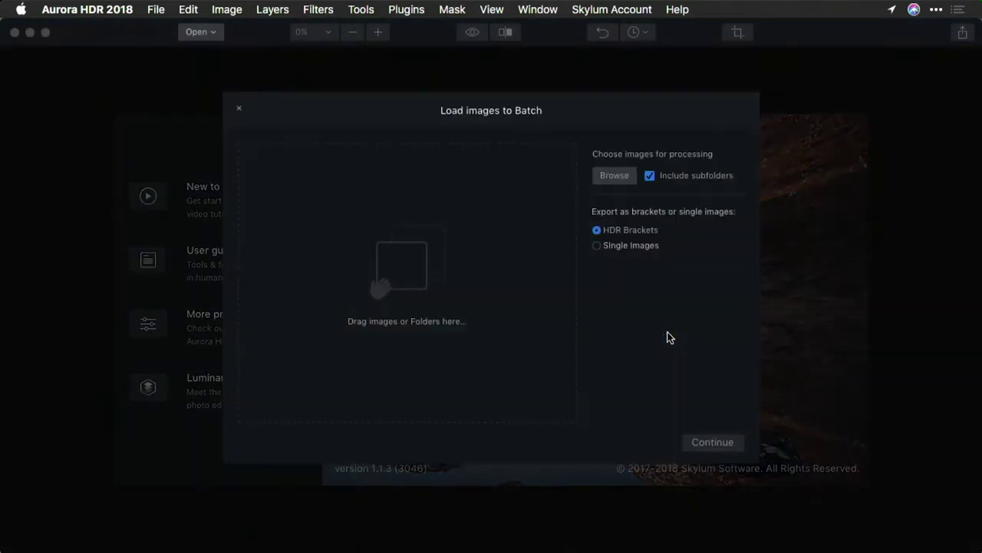
{"action": "left_click", "coordinate": [611, 175]}
{"action": "left_click", "coordinate": [524, 144]}
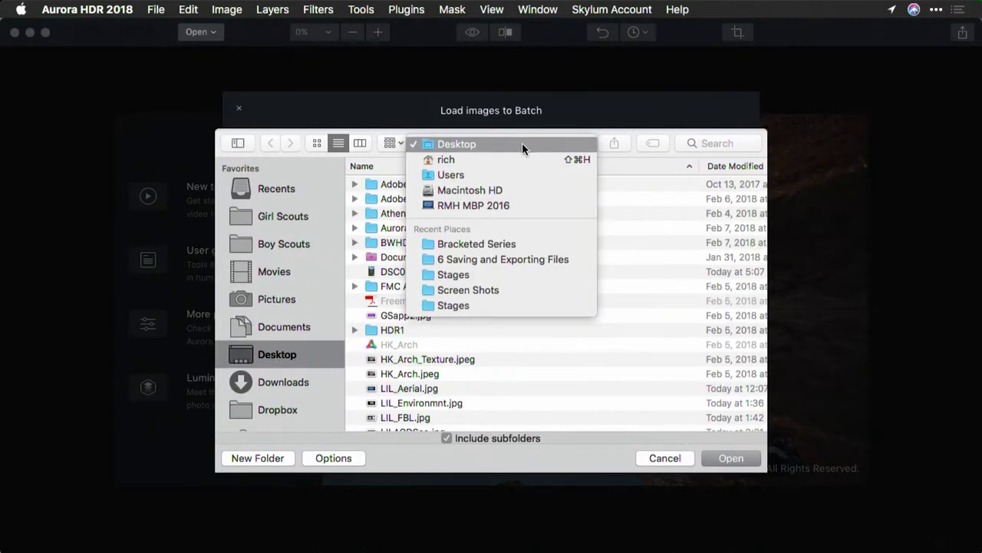
{"action": "left_click", "coordinate": [507, 244]}
{"action": "left_click", "coordinate": [737, 459]}
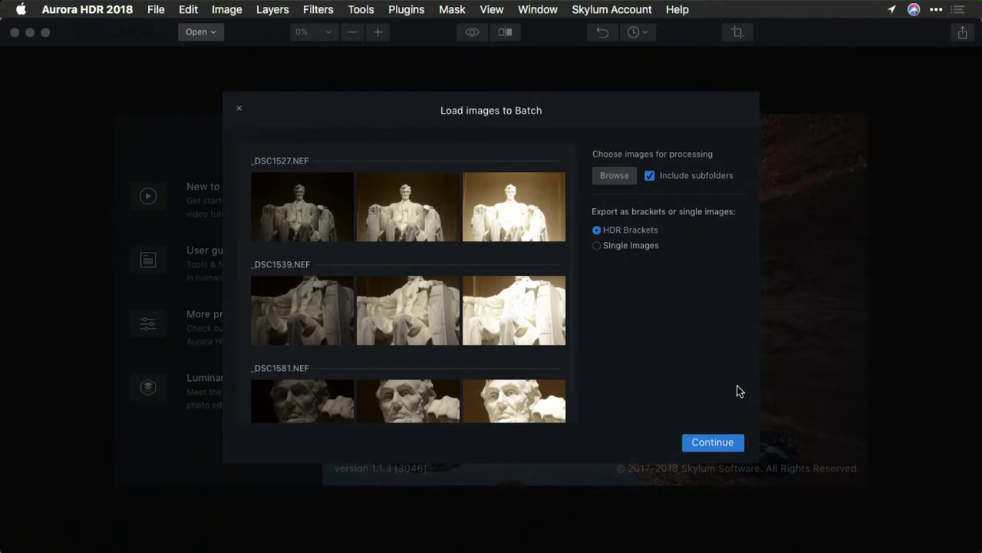
{"action": "left_click", "coordinate": [727, 439]}
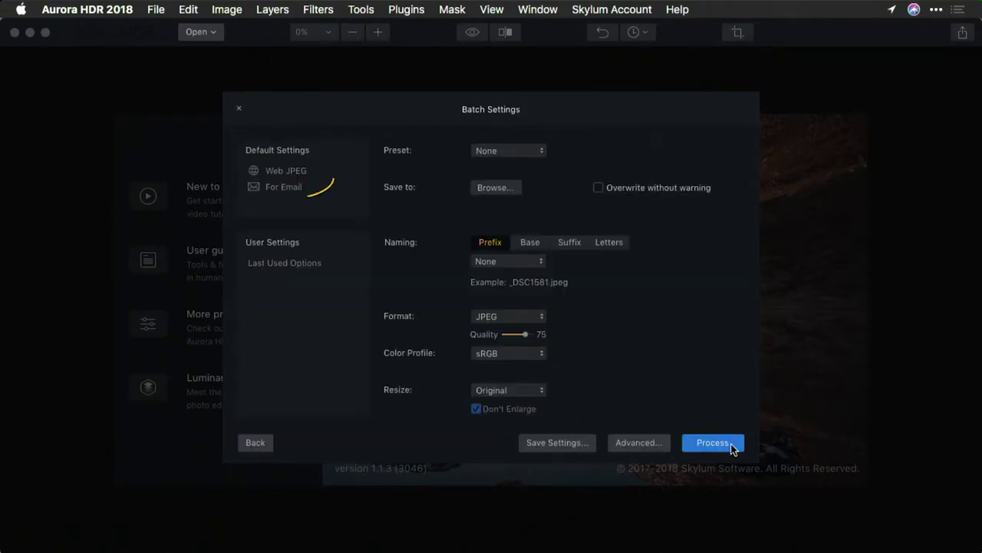
Choose the Web JPEG defaults (quality 87, 1200 px long edge) after comparing For Email
{"action": "left_click", "coordinate": [299, 178]}
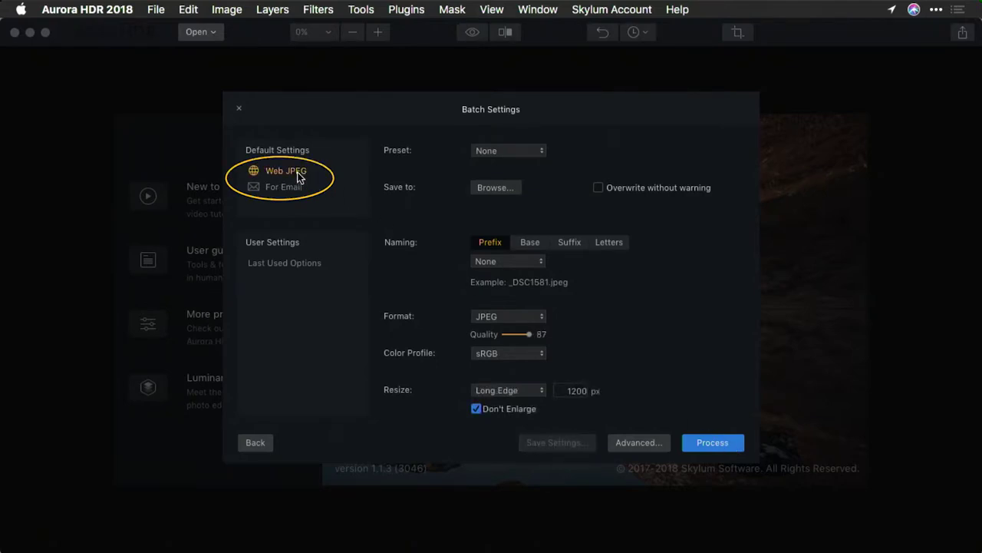
{"action": "left_click", "coordinate": [299, 191]}
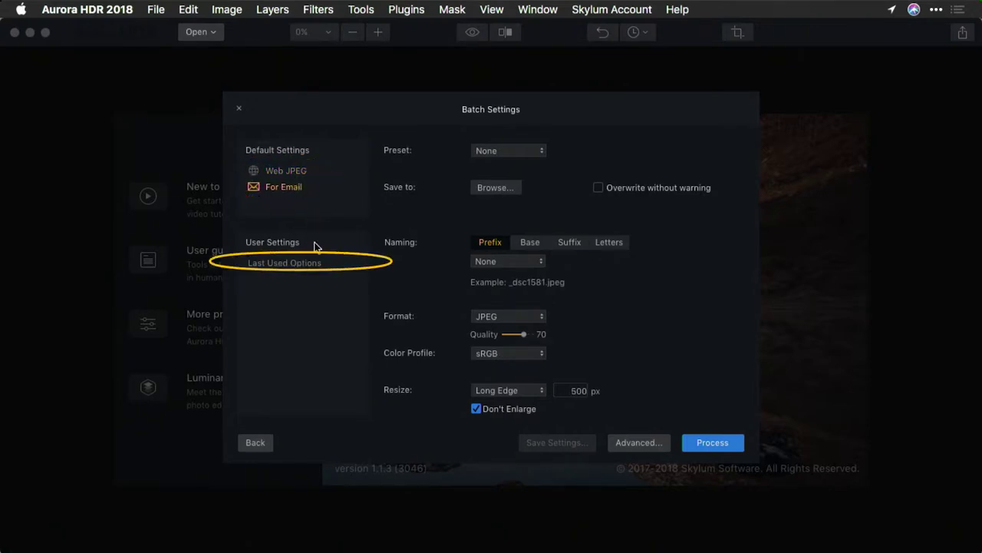
{"action": "mouse_move", "coordinate": [307, 264]}
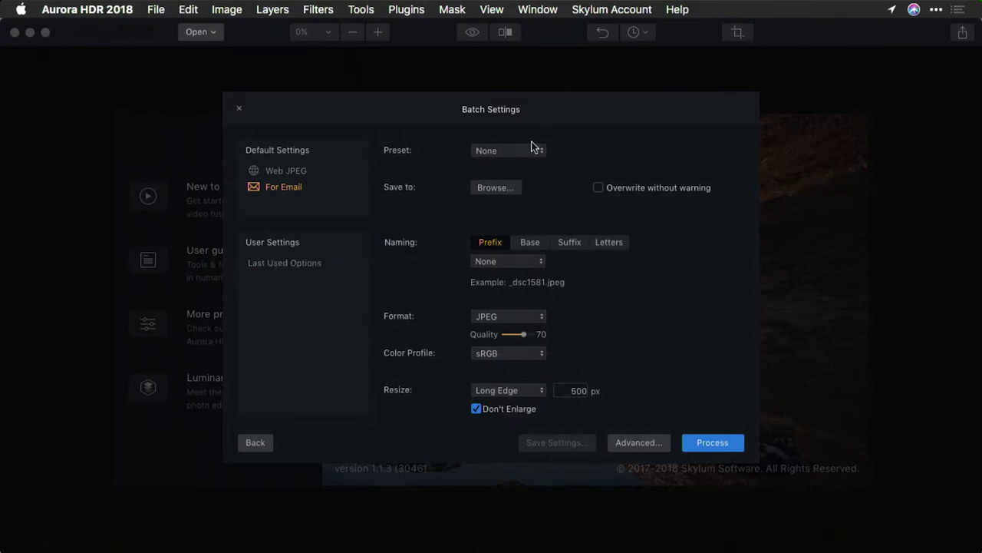
{"action": "left_click", "coordinate": [305, 171]}
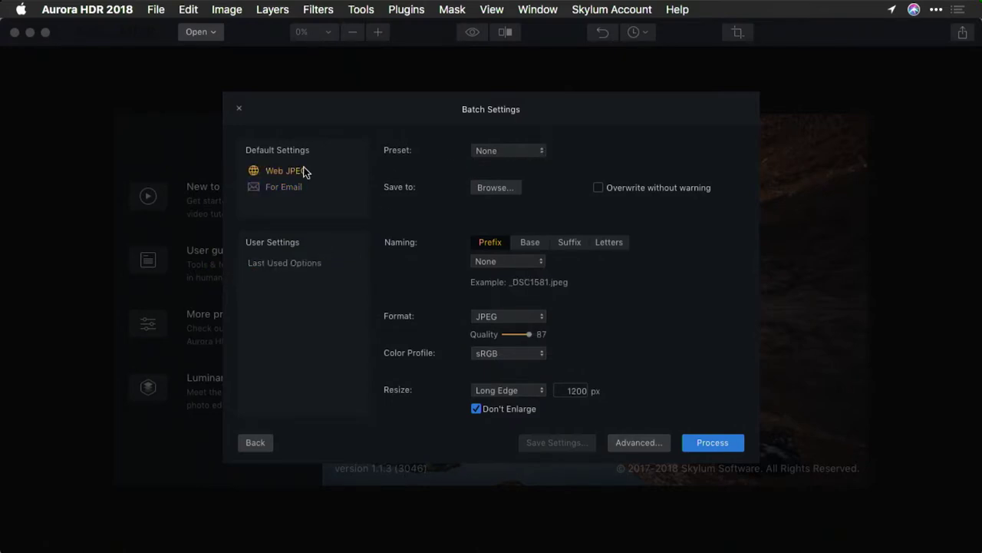
Apply the User preset Black and White Crisp at amount 100
{"action": "left_click", "coordinate": [536, 151]}
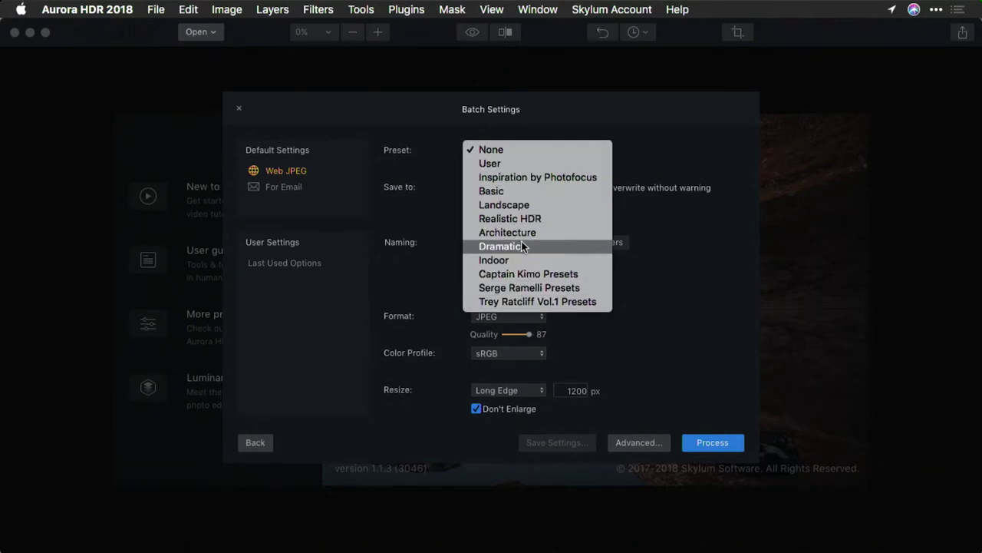
{"action": "left_click", "coordinate": [515, 164]}
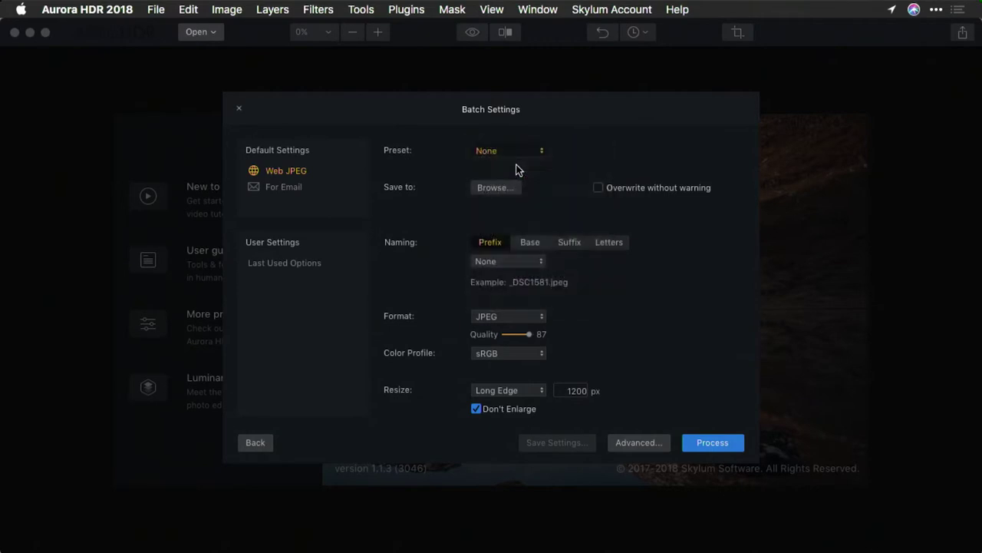
{"action": "left_click", "coordinate": [587, 152]}
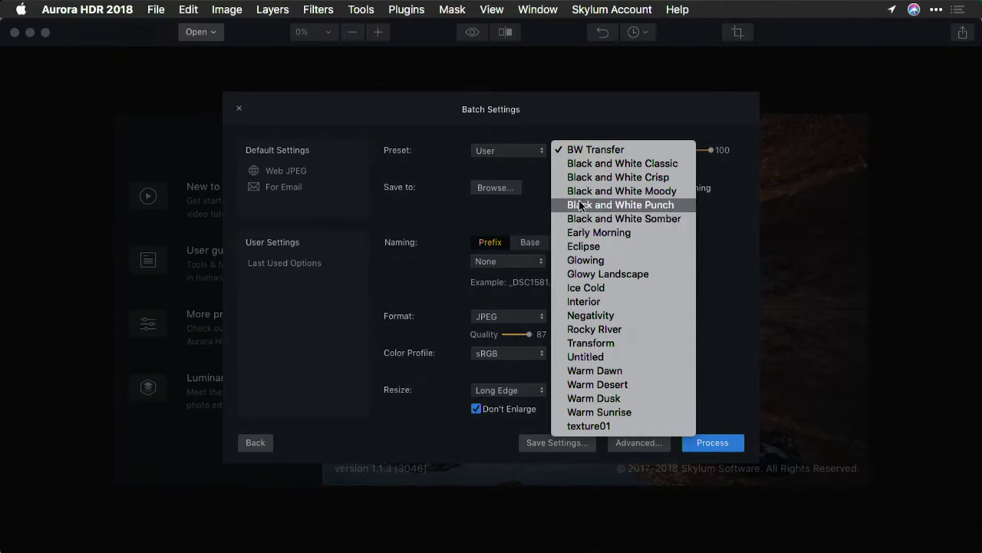
{"action": "left_click", "coordinate": [583, 178]}
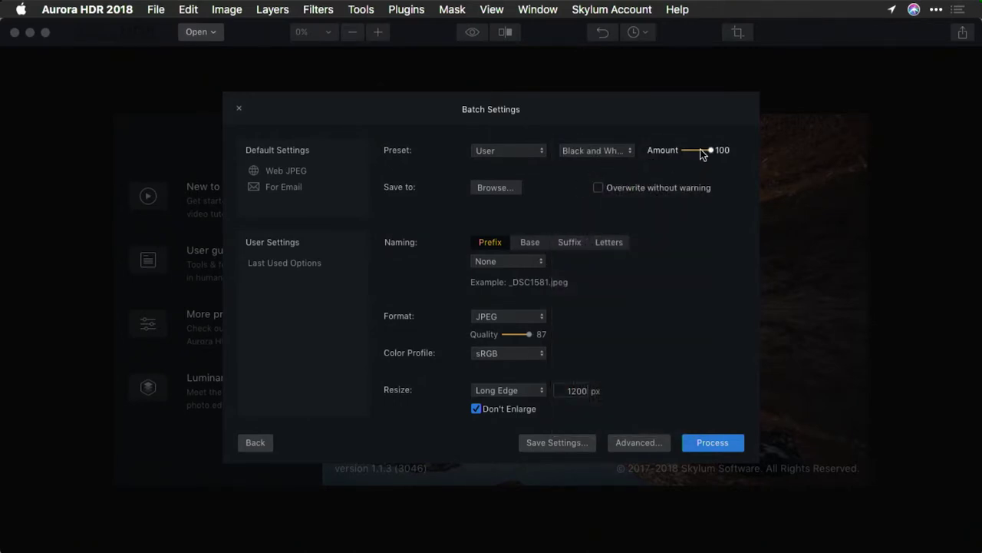
{"action": "left_click", "coordinate": [483, 193]}
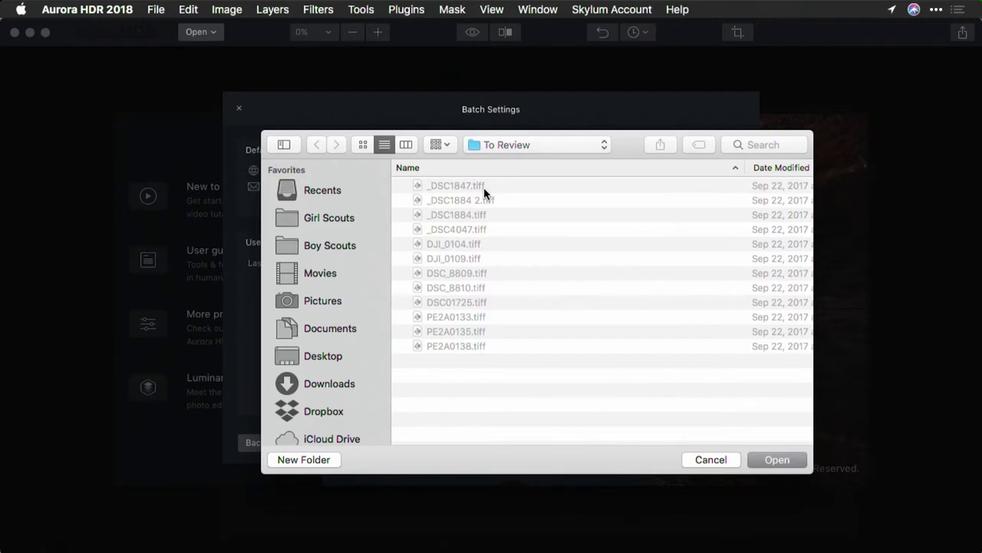
Create a folder named Output on the Desktop as the batch save location
{"action": "key", "text": "super+shift+d"}
{"action": "left_click", "coordinate": [325, 462]}
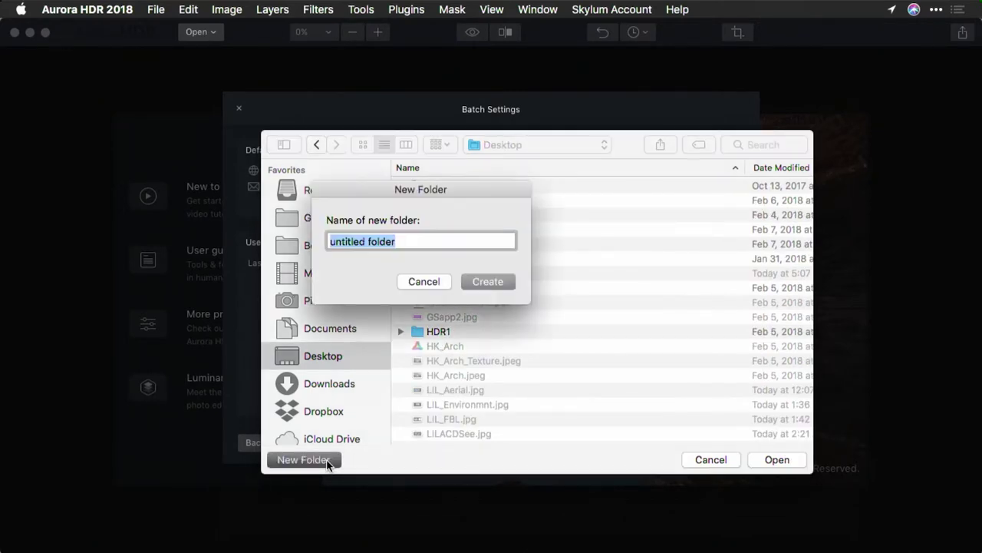
{"action": "type", "text": "Output"}
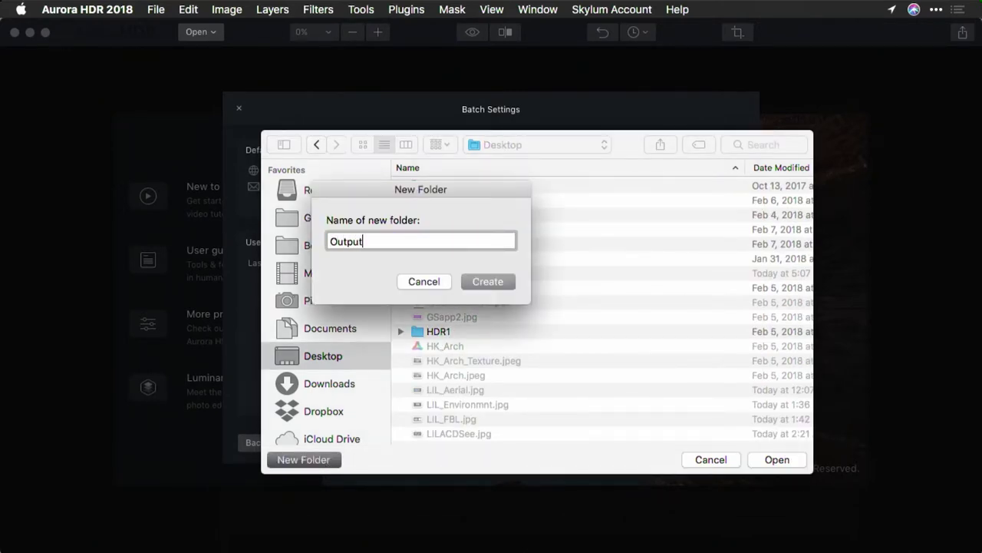
{"action": "key", "text": "Return"}
{"action": "key", "text": "Return"}
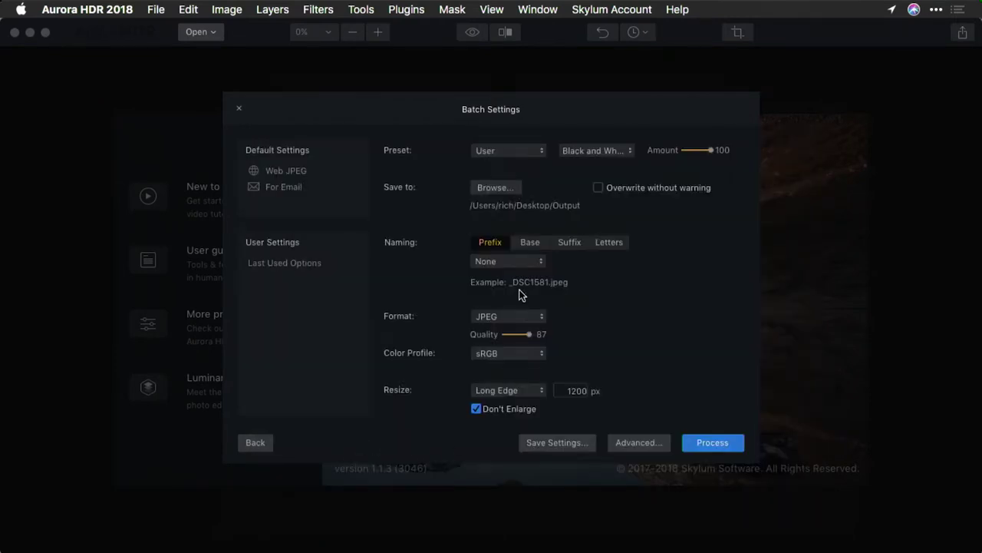
Set the name prefix to the original file name and the base to Counter, reviewing suffix and case options
{"action": "left_click", "coordinate": [503, 263]}
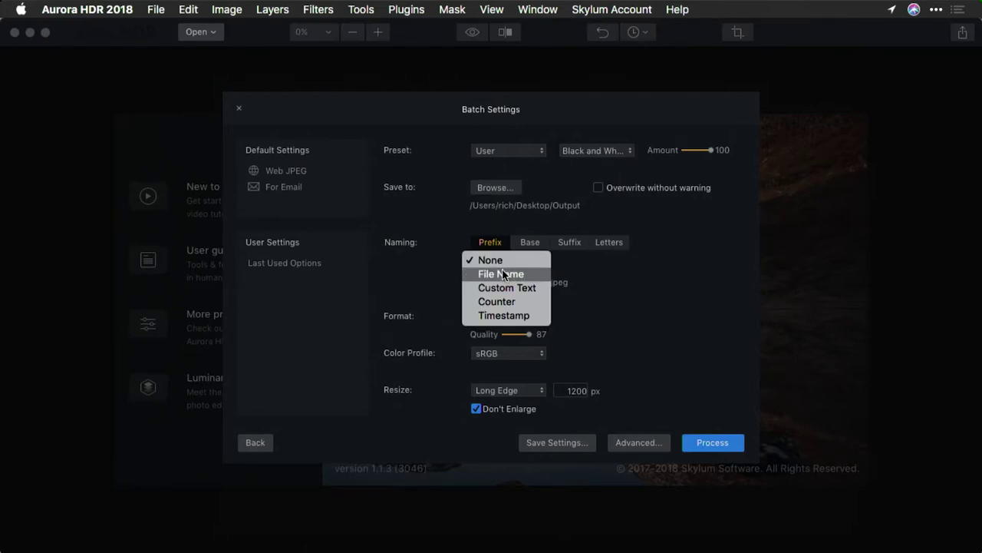
{"action": "left_click", "coordinate": [503, 274]}
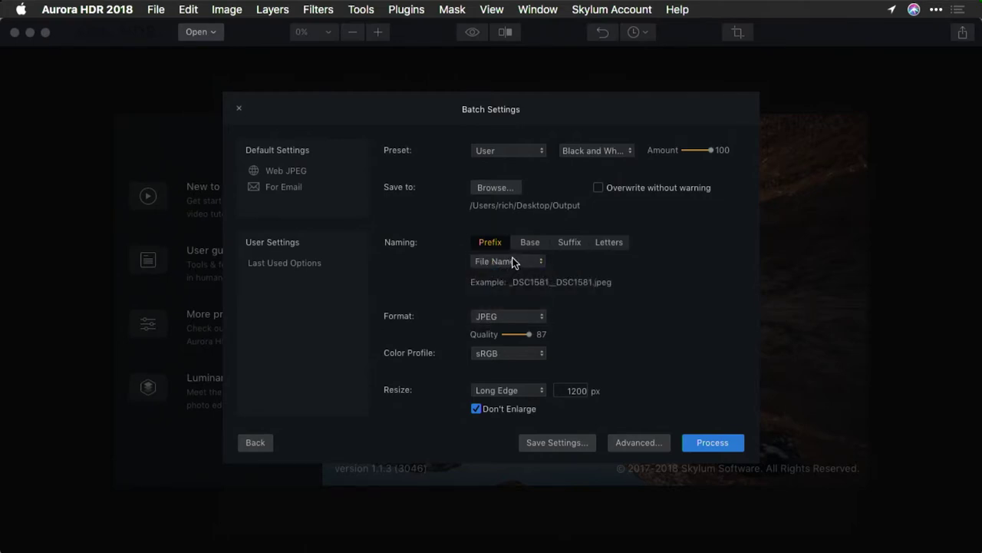
{"action": "left_click", "coordinate": [528, 247]}
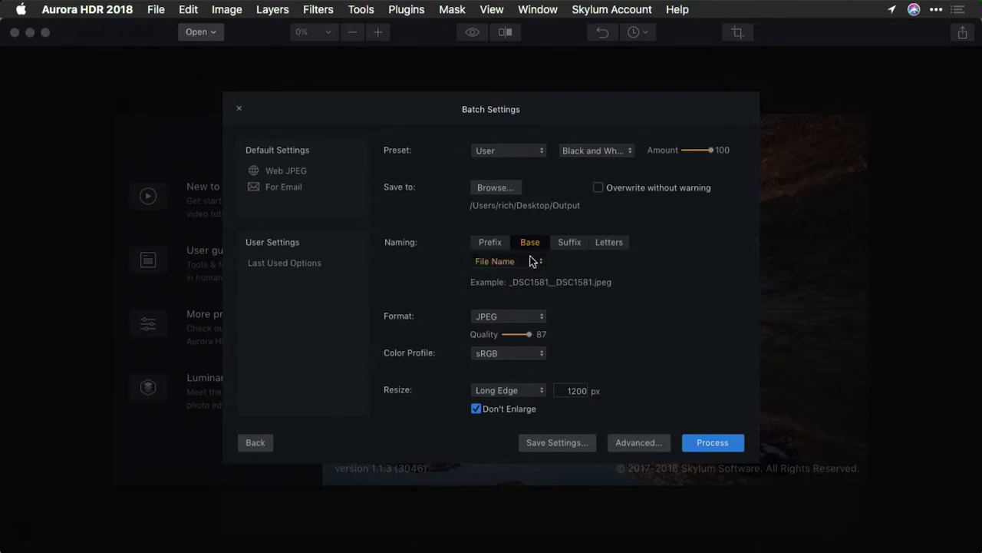
{"action": "left_click", "coordinate": [528, 261]}
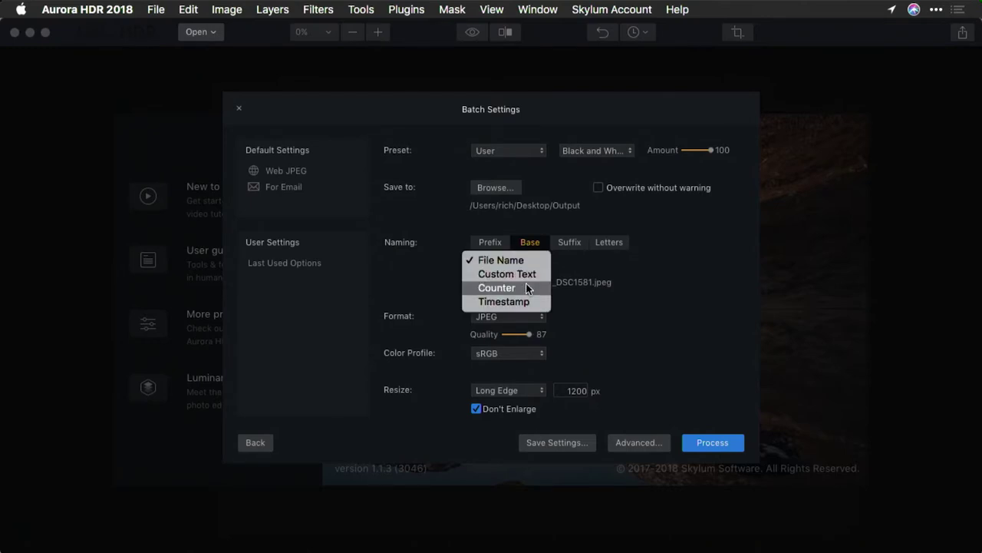
{"action": "left_click", "coordinate": [528, 287]}
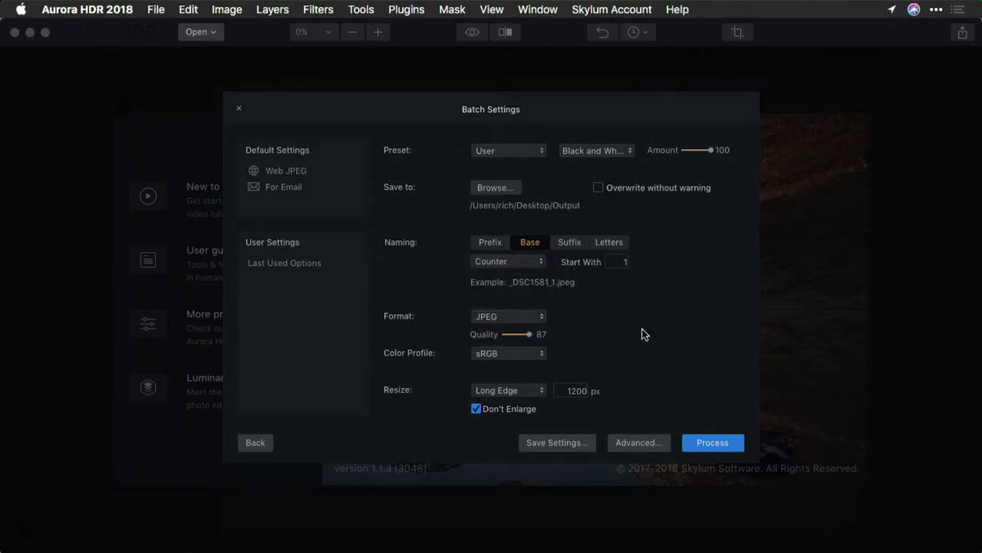
{"action": "left_click", "coordinate": [574, 246]}
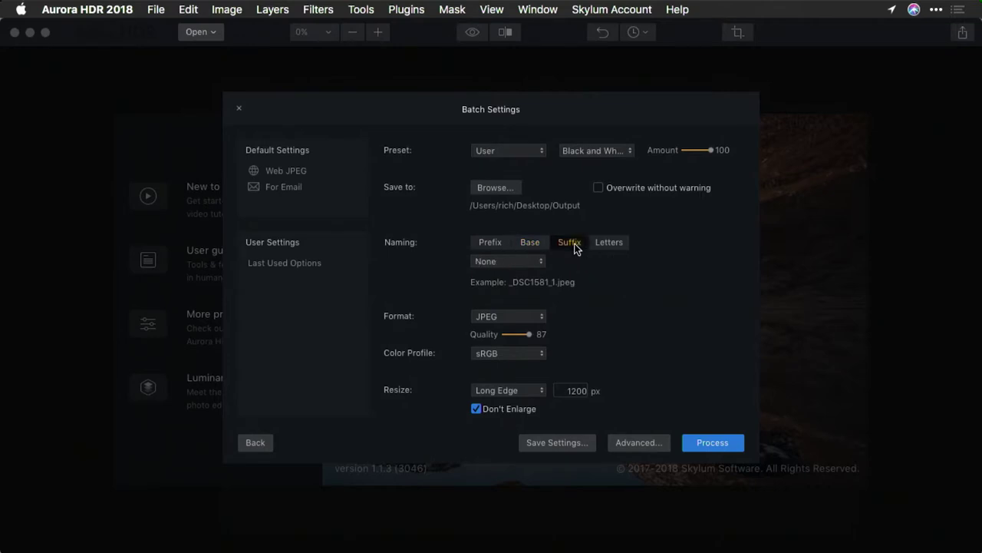
{"action": "left_click", "coordinate": [614, 246]}
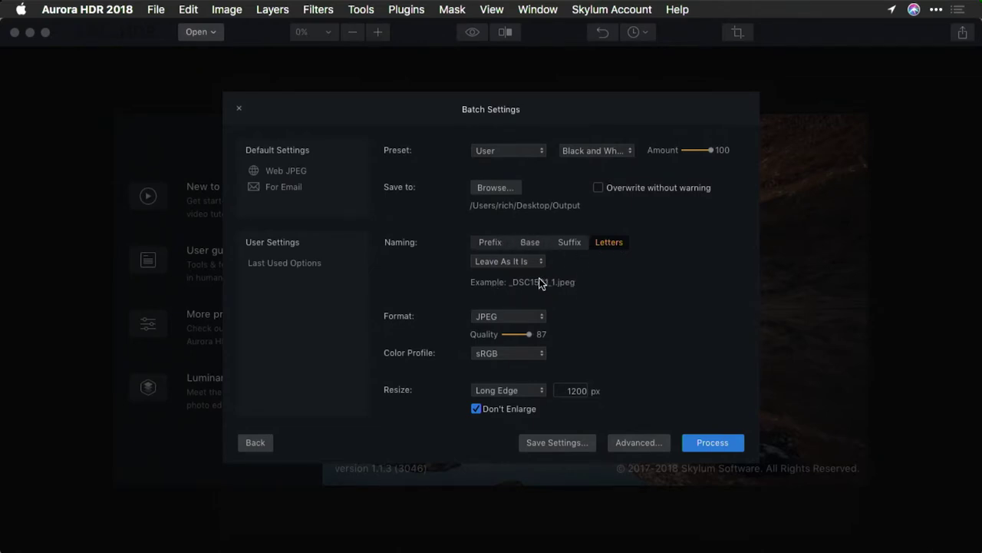
Change the prefix to Custom Text 'Lincoln_' and keep Counter as the base name
{"action": "left_click", "coordinate": [498, 244]}
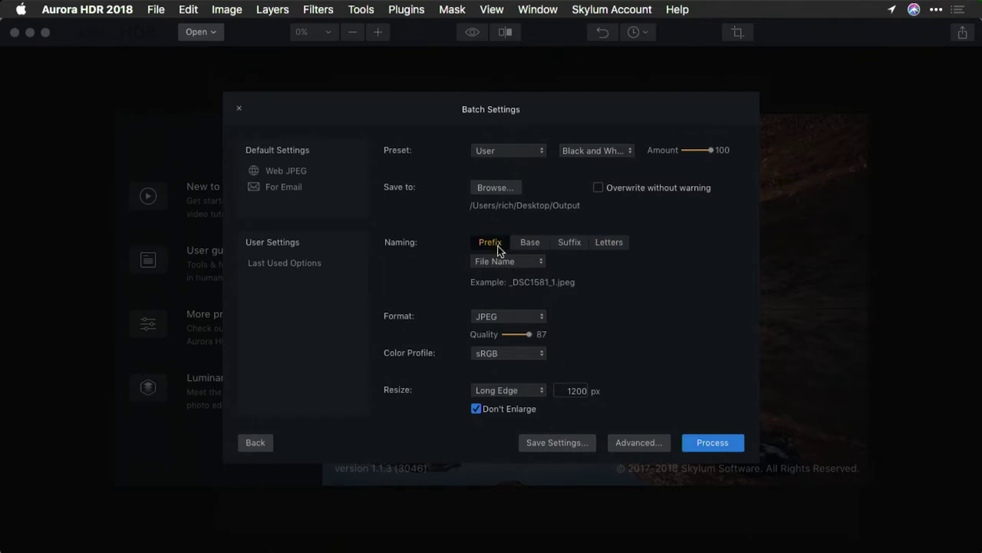
{"action": "left_click", "coordinate": [503, 263]}
{"action": "left_click", "coordinate": [506, 276]}
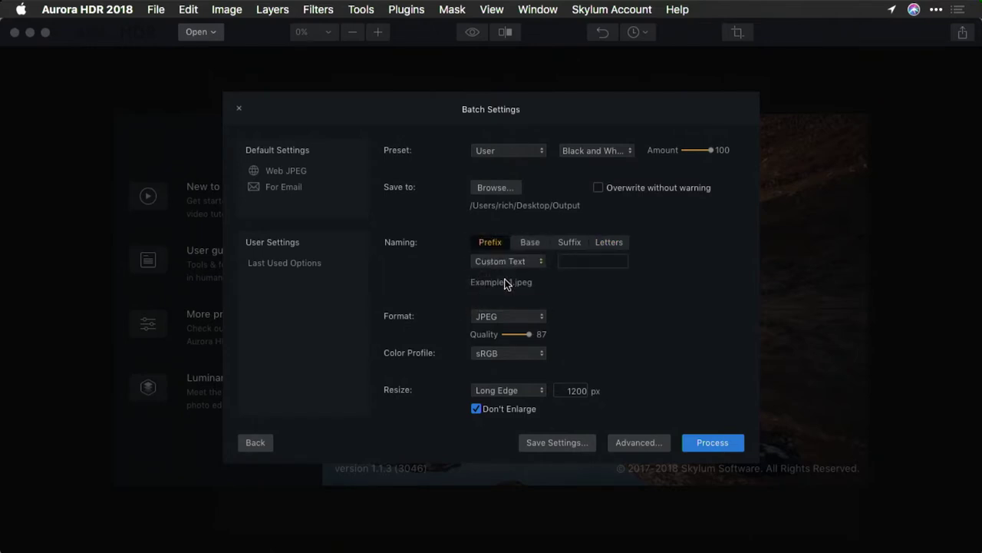
{"action": "left_click", "coordinate": [571, 262]}
{"action": "type", "text": "Lincoln"}
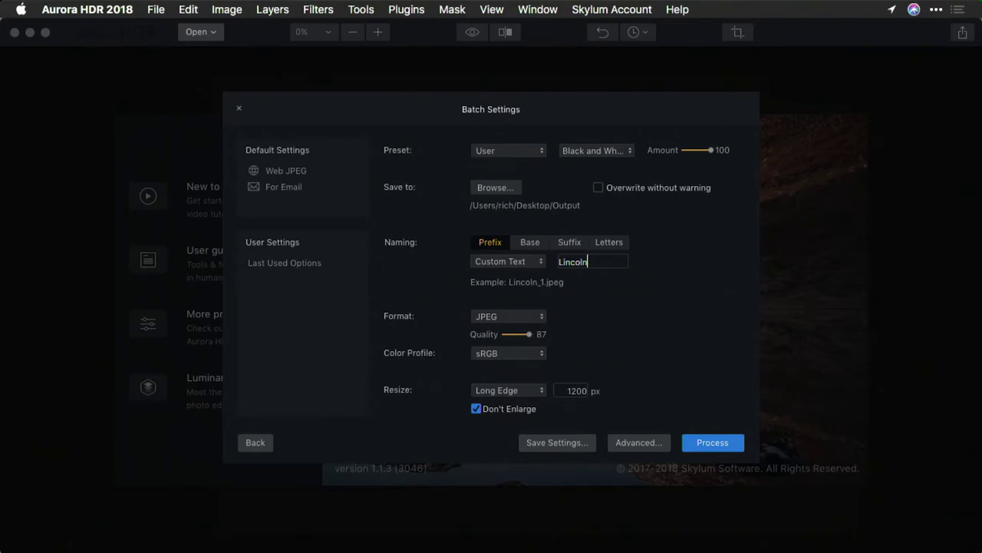
{"action": "type", "text": "_"}
{"action": "left_click", "coordinate": [529, 242]}
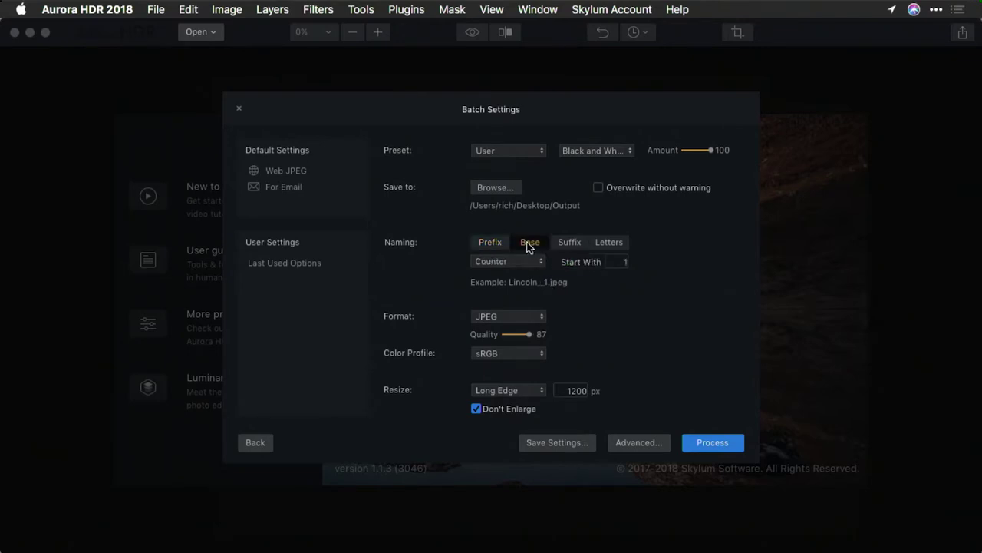
{"action": "left_click", "coordinate": [537, 263]}
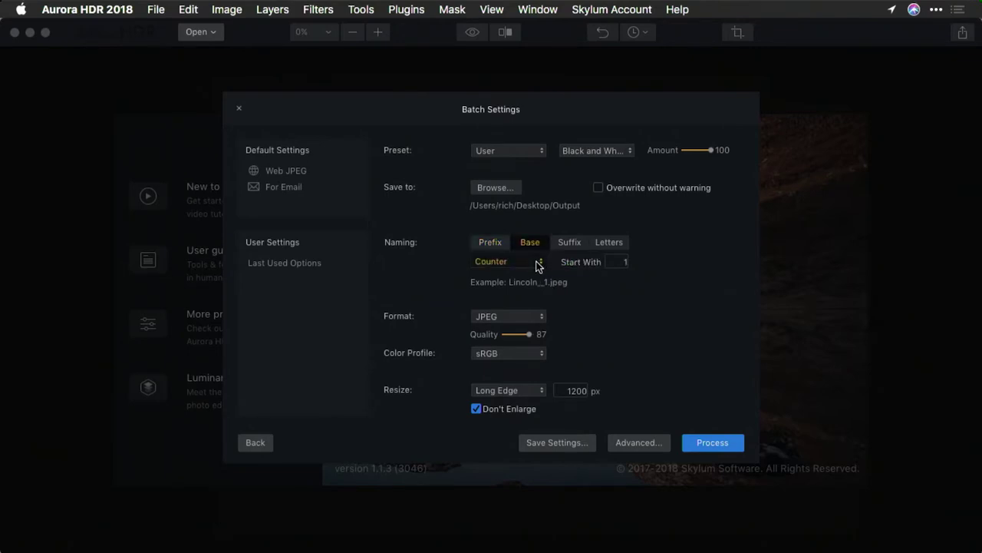
{"action": "left_click", "coordinate": [537, 261]}
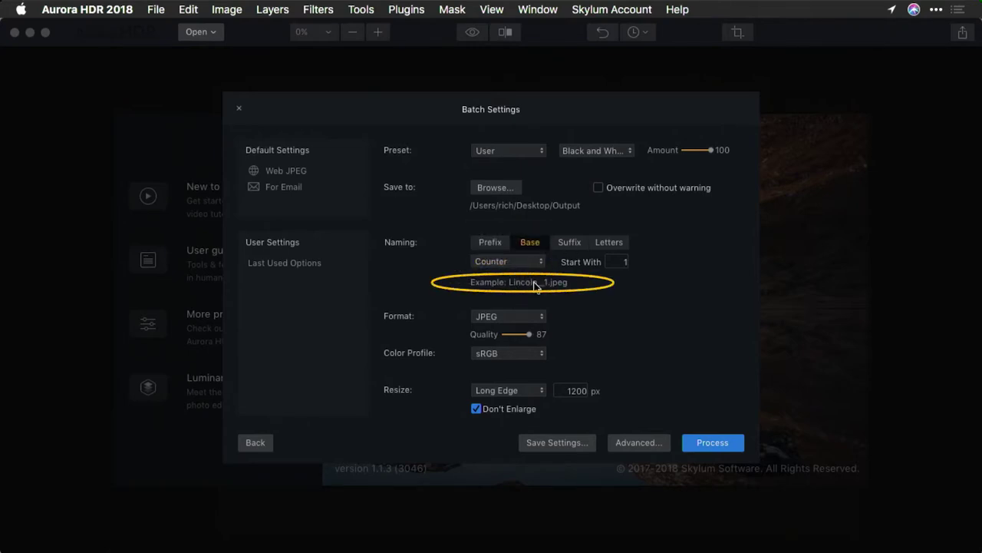
Keep JPEG format, switch the colour profile to Adobe RGB, and resize to Original
{"action": "left_click", "coordinate": [528, 317]}
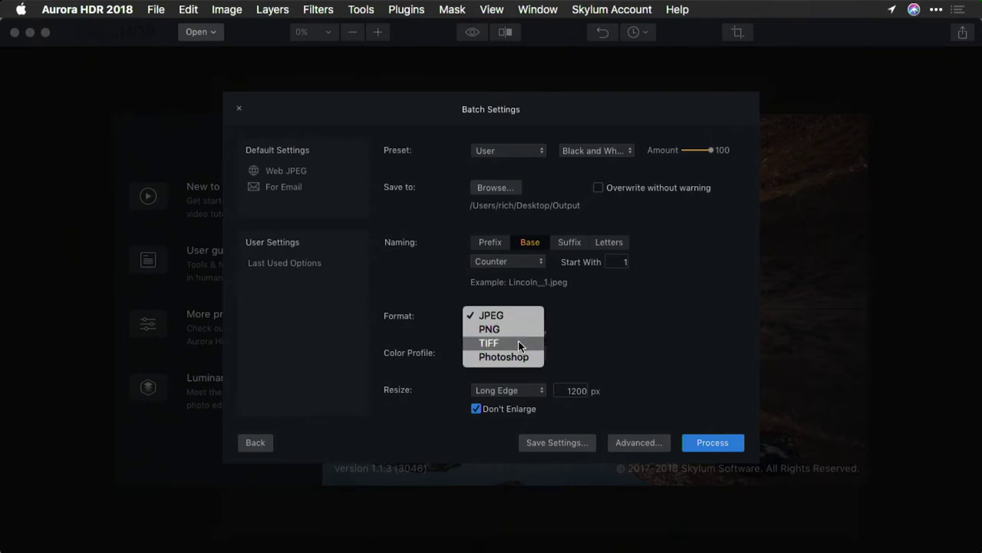
{"action": "left_click", "coordinate": [521, 315]}
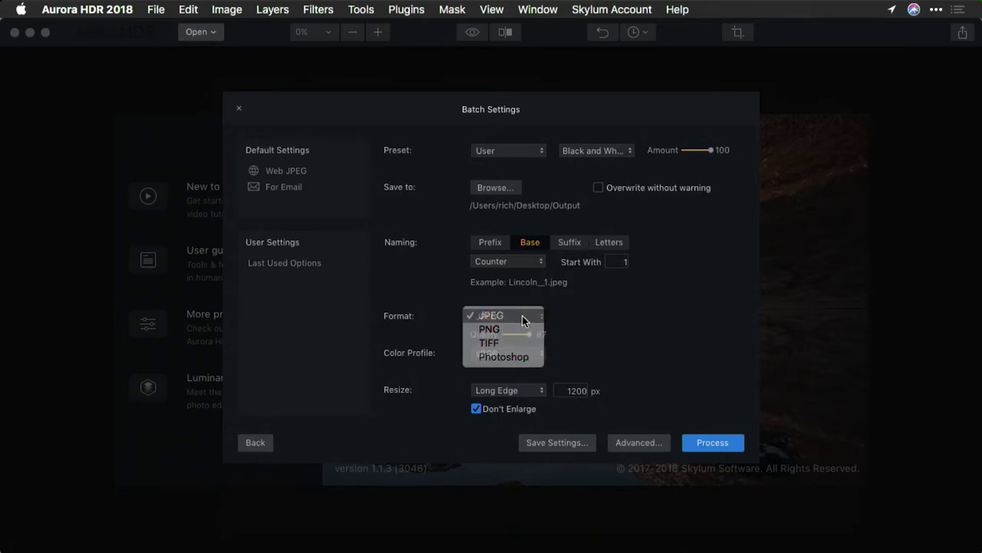
{"action": "left_click", "coordinate": [514, 354]}
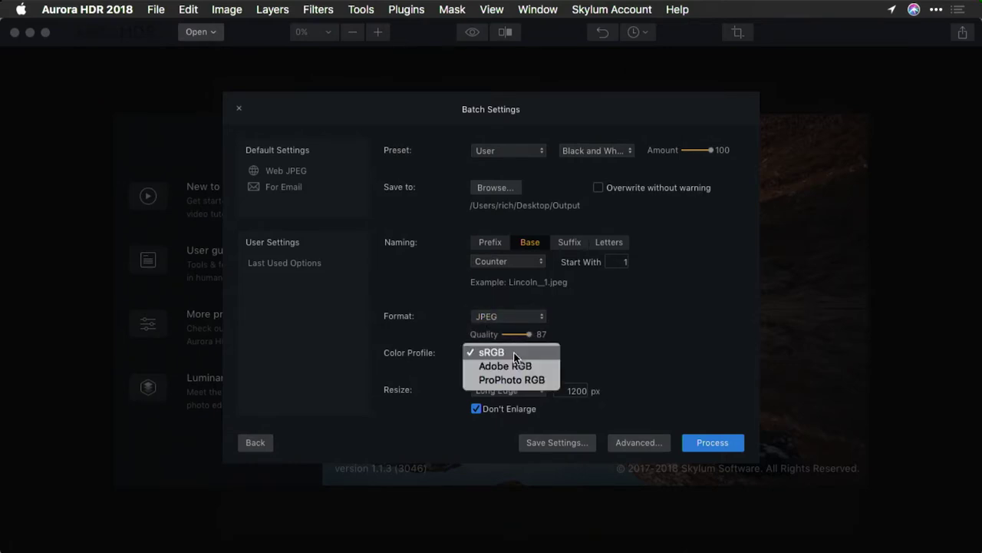
{"action": "left_click", "coordinate": [513, 365]}
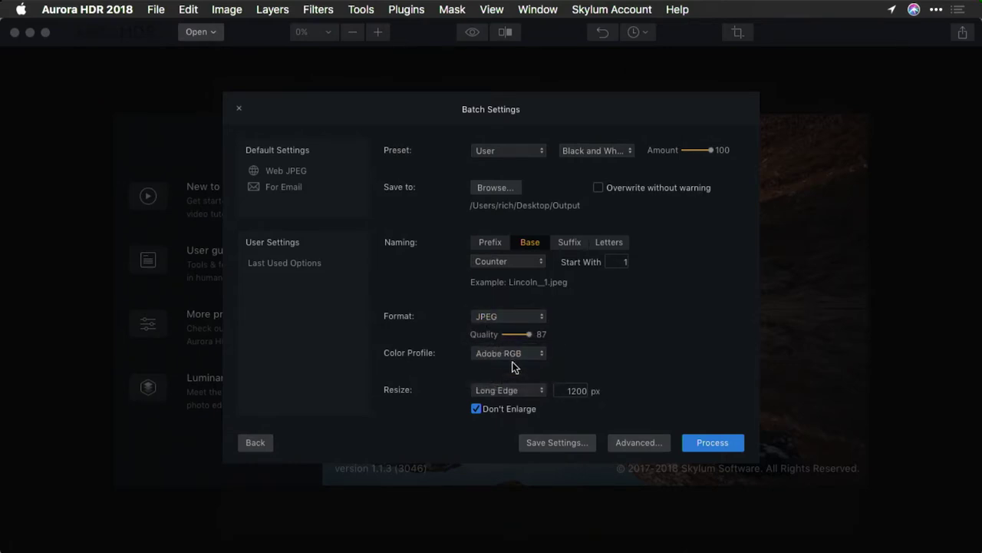
{"action": "left_click", "coordinate": [527, 390]}
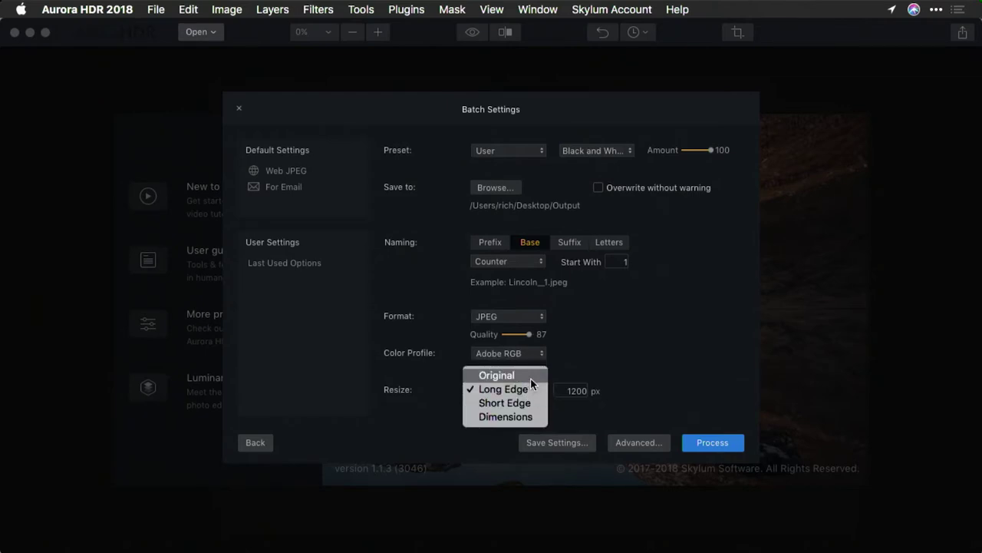
{"action": "left_click", "coordinate": [530, 376]}
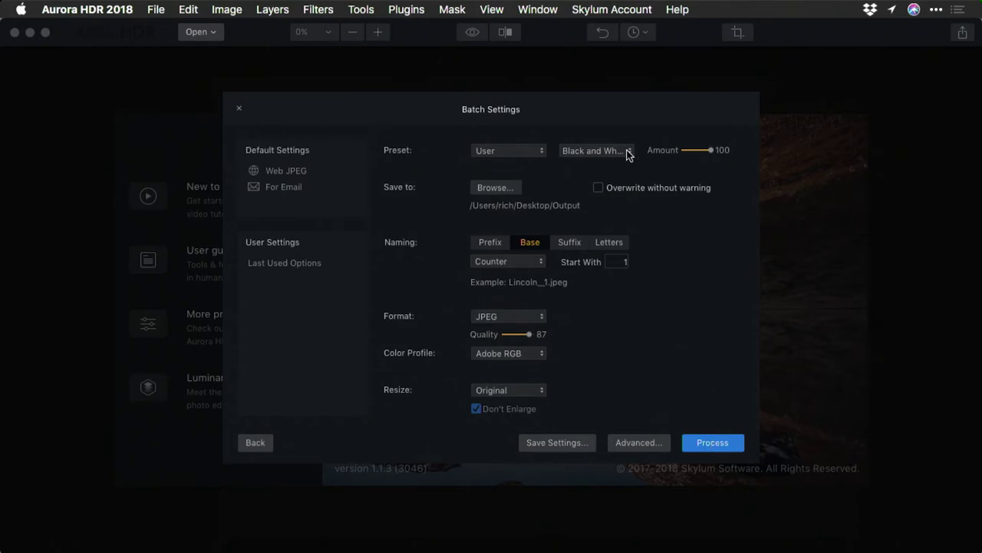
{"action": "left_click", "coordinate": [574, 443]}
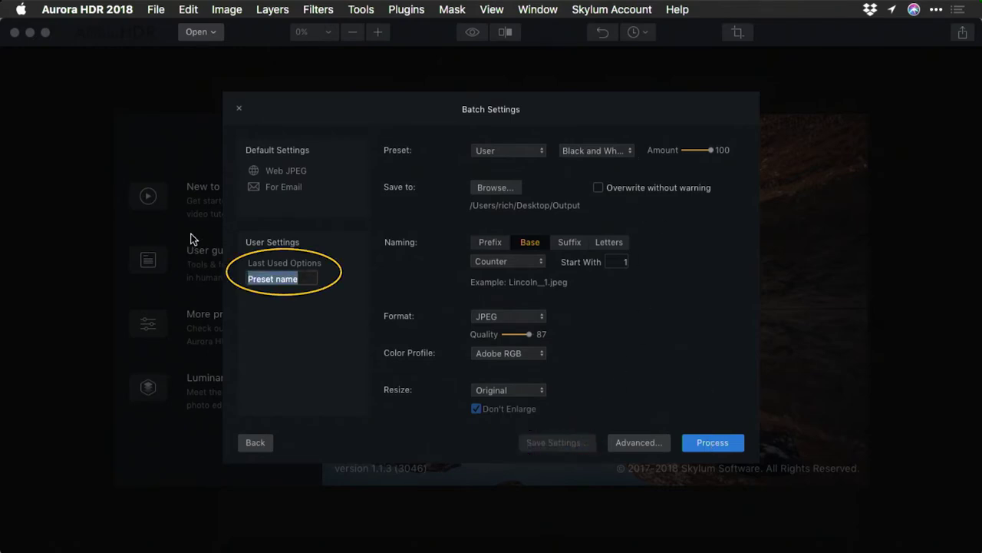
Name the new user preset 'BW Hi-quality JPEG' and confirm it
{"action": "key", "text": "BackSpace"}
{"action": "type", "text": "BW H"}
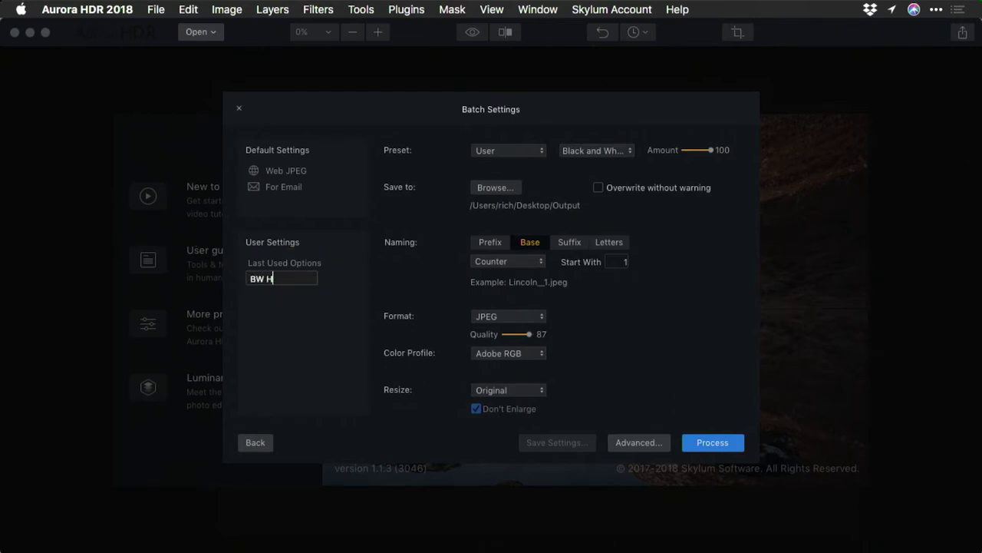
{"action": "type", "text": "i-quality JPEG"}
{"action": "key", "text": "Return"}
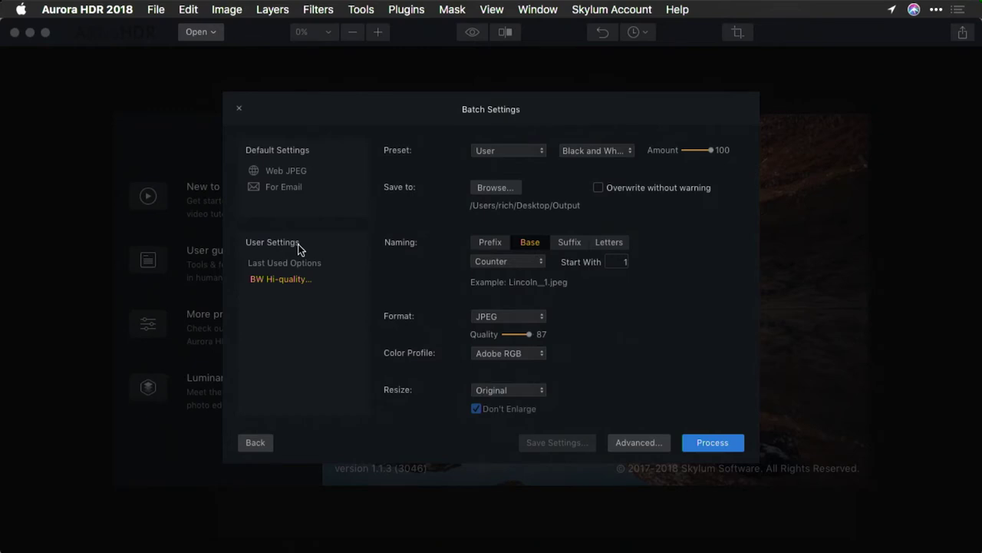
Enable Alignment under HDR Settings in the advanced batch options and apply
{"action": "left_click", "coordinate": [653, 443]}
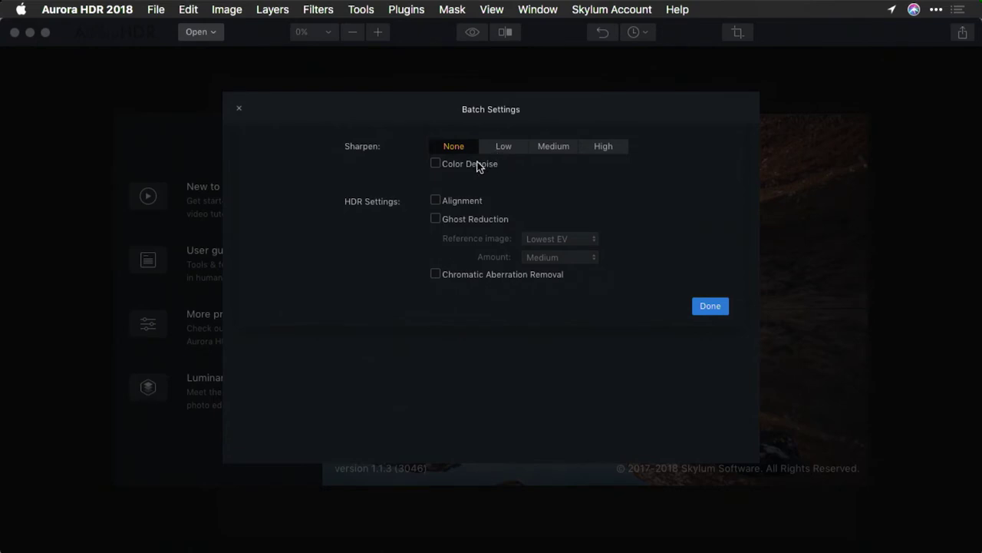
{"action": "left_click", "coordinate": [437, 201]}
{"action": "left_click", "coordinate": [718, 306]}
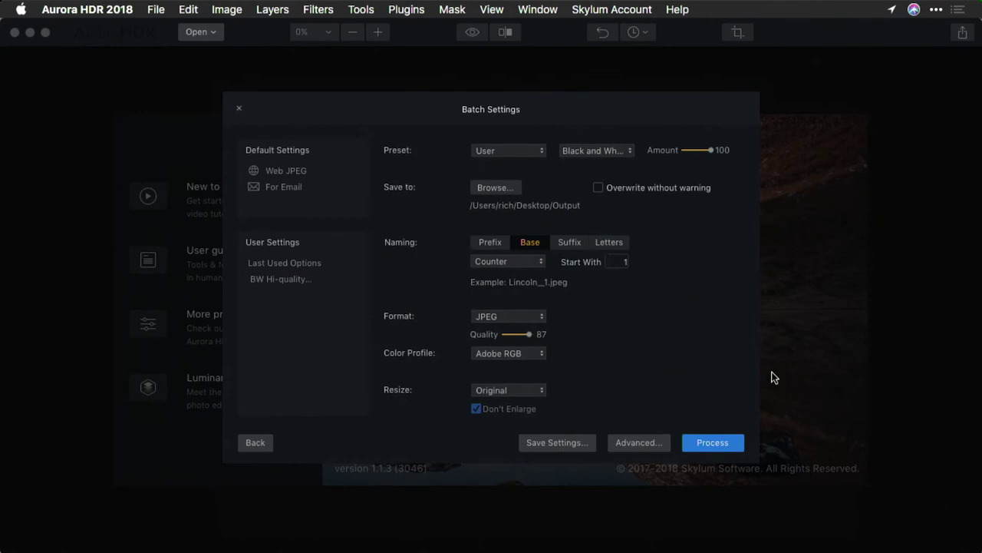
Process the three brackets, reveal the outputs in Finder, and Quick Look Lincoln__3.jpeg
{"action": "left_click", "coordinate": [733, 448]}
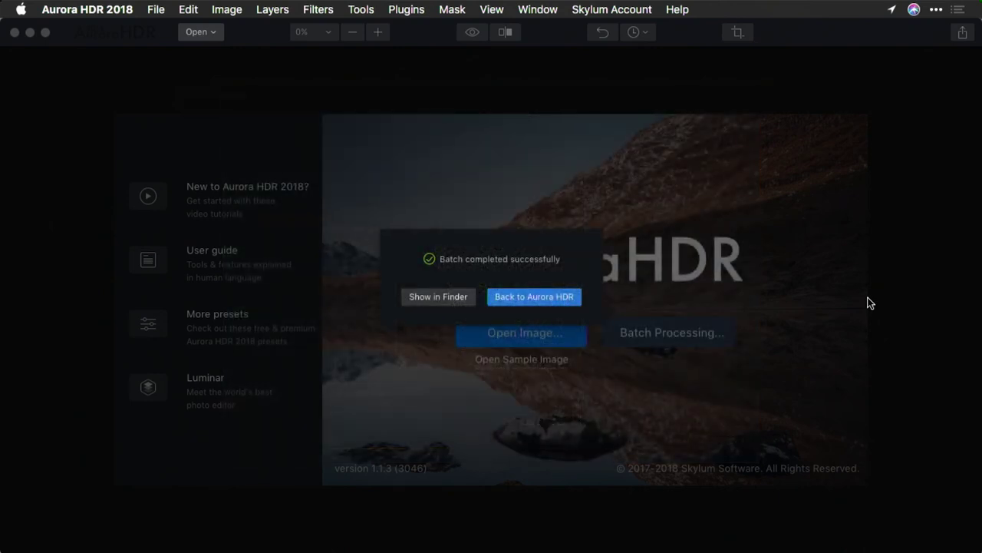
{"action": "left_click", "coordinate": [440, 298]}
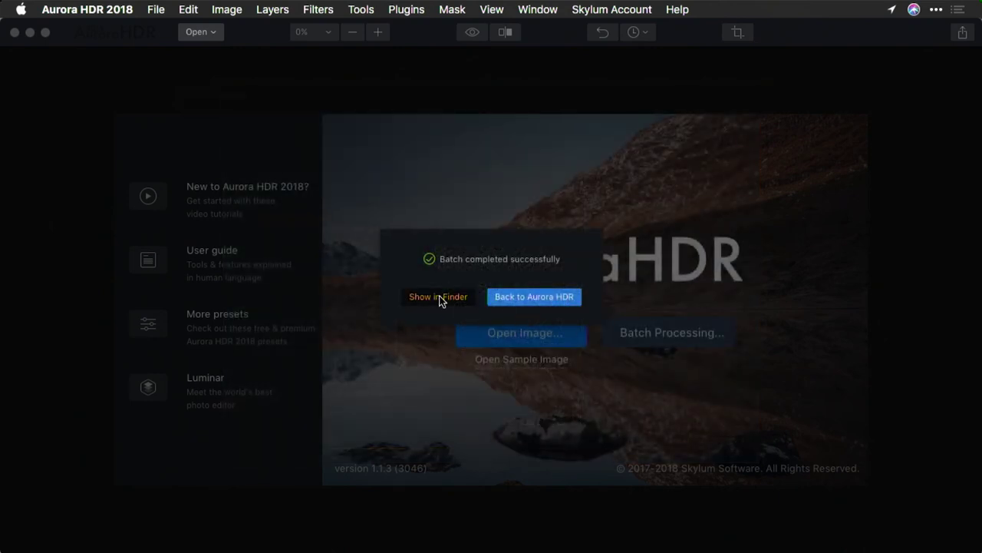
{"action": "key", "text": "space"}
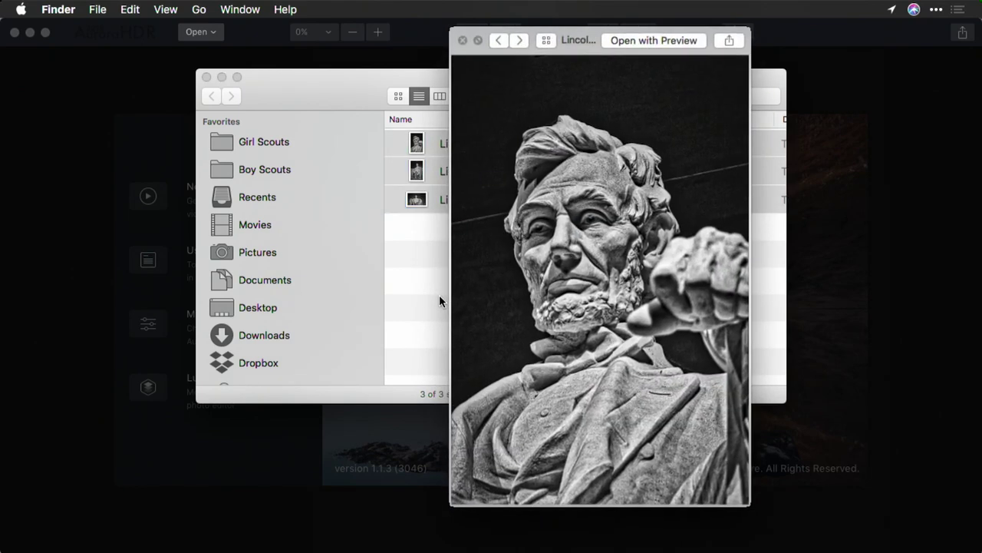
{"action": "key", "text": "Down"}
{"action": "key", "text": "Up"}
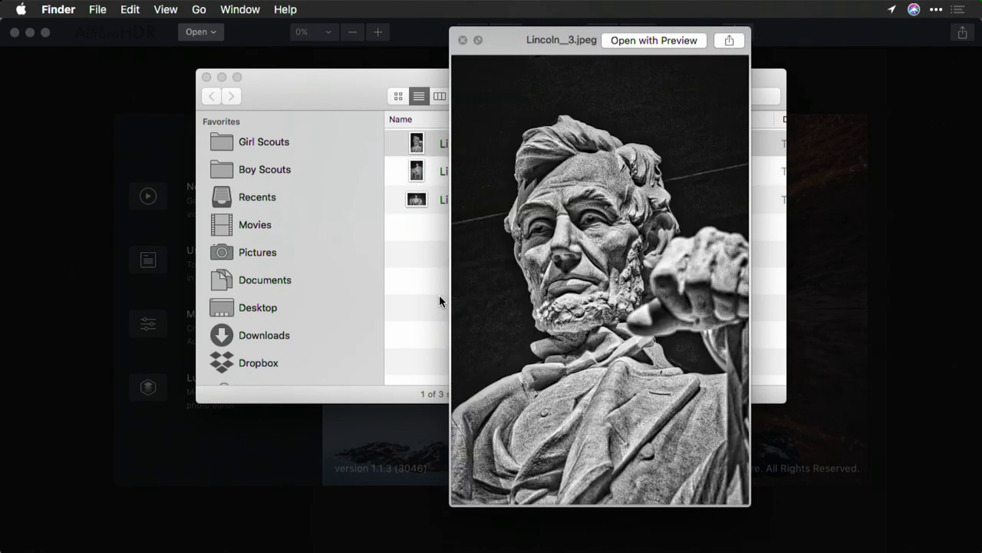